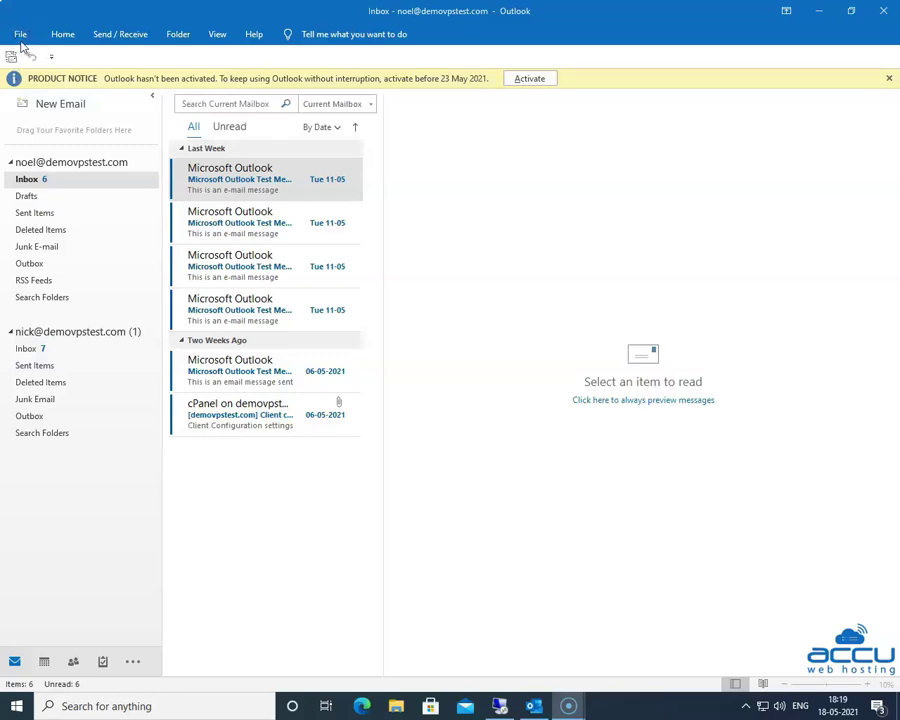
From the File menu's Account Information page, start adding a new email account
{"action": "left_click", "coordinate": [20, 37]}
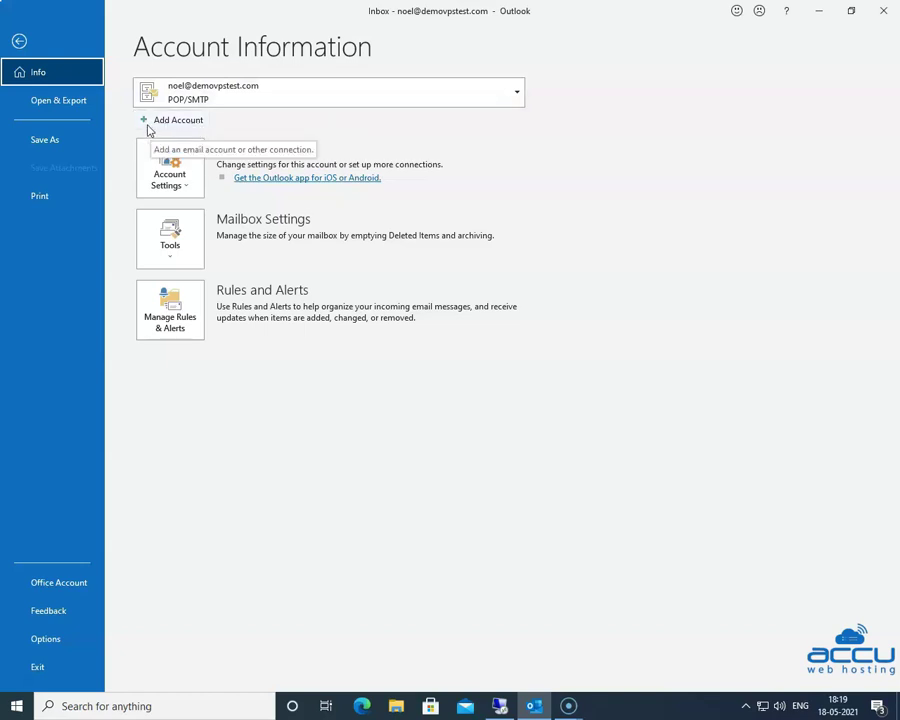
{"action": "left_click", "coordinate": [176, 122]}
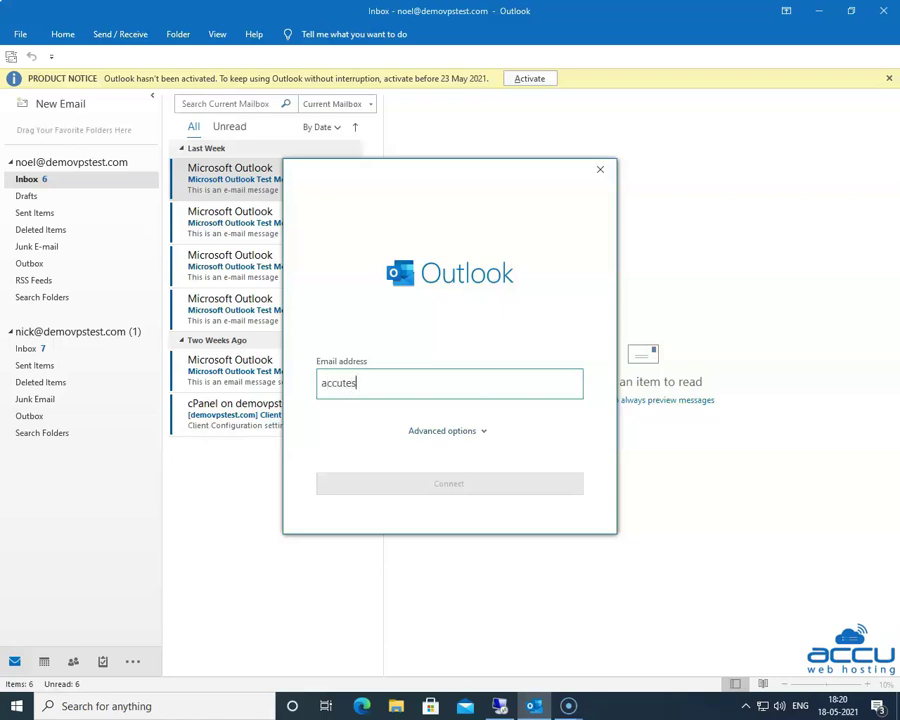
Enter the new account's e-mail address and turn on manual setup under Advanced options
{"action": "type", "text": "demovpstest.com"}
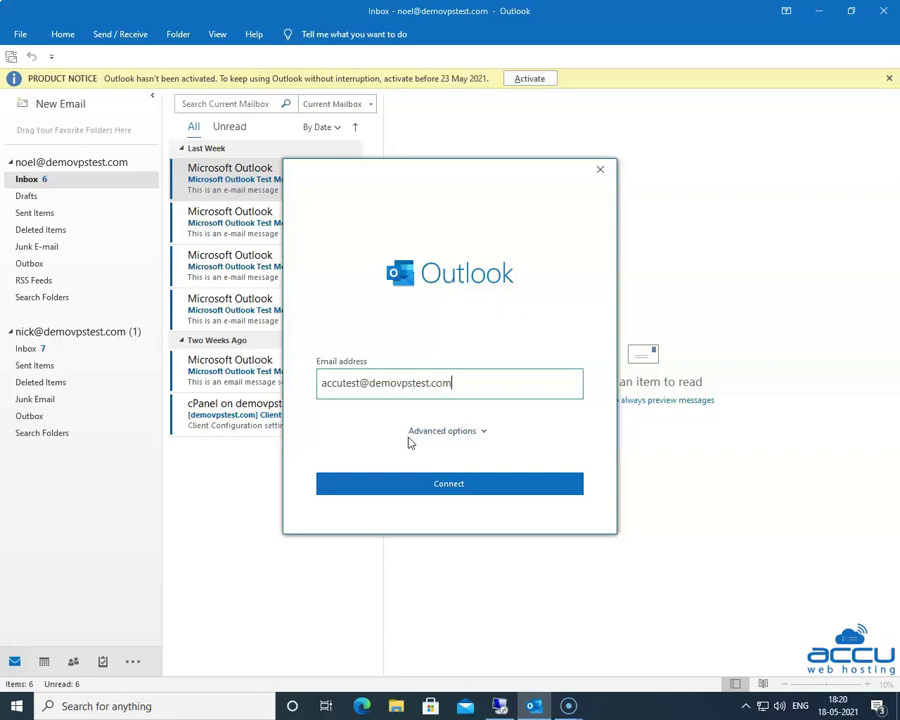
{"action": "left_click", "coordinate": [483, 432]}
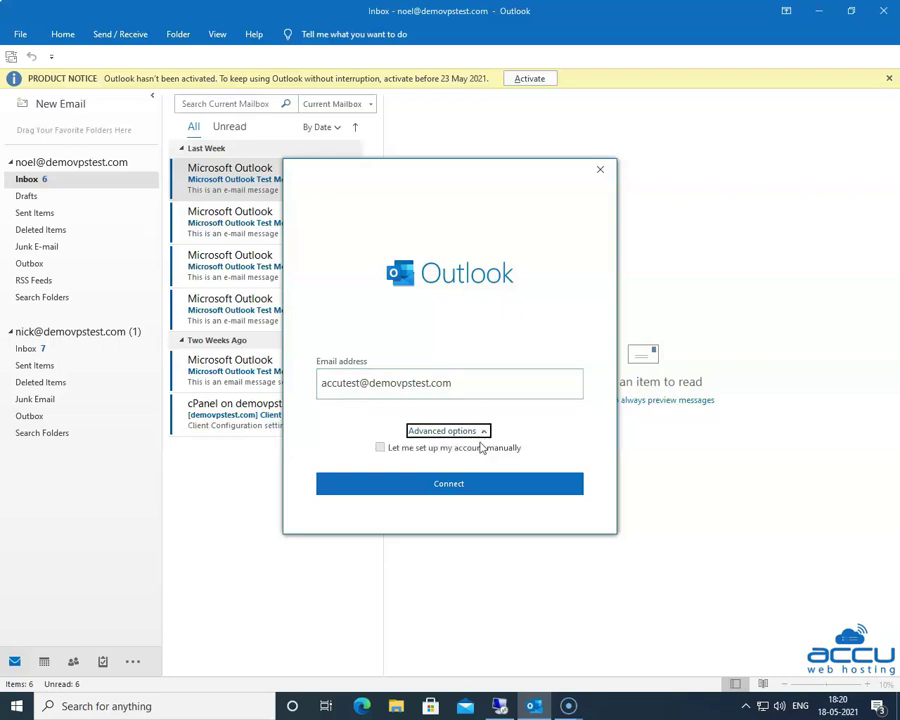
{"action": "left_click", "coordinate": [381, 450]}
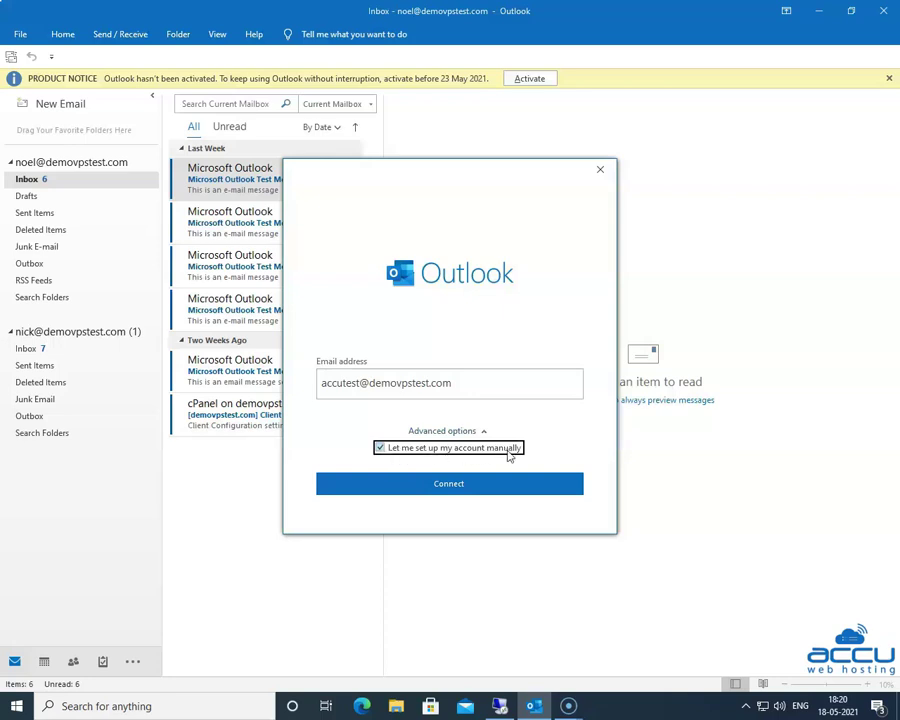
Continue with the entered address and choose IMAP as the account type
{"action": "left_click", "coordinate": [443, 488]}
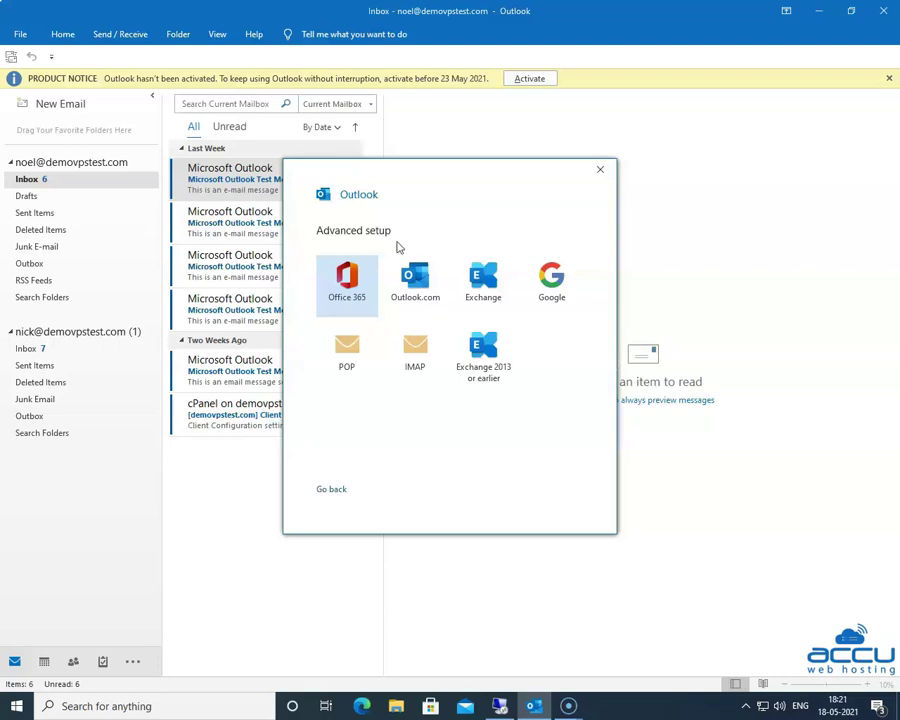
{"action": "left_click", "coordinate": [418, 365]}
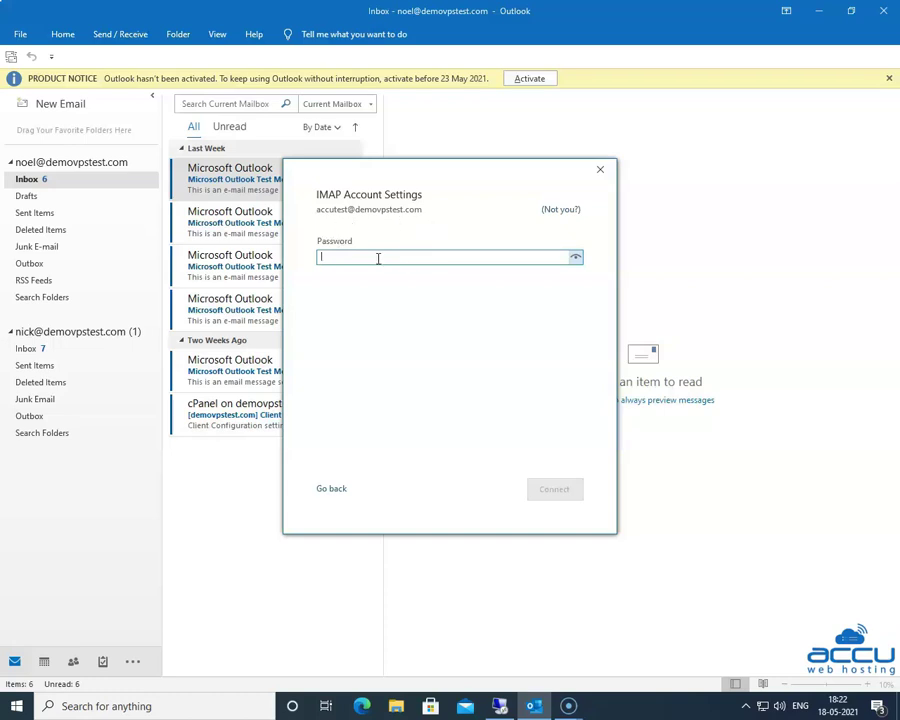
Enter the account password, verify it with the show-password toggle, and submit the IMAP setup
{"action": "type", "text": "a"}
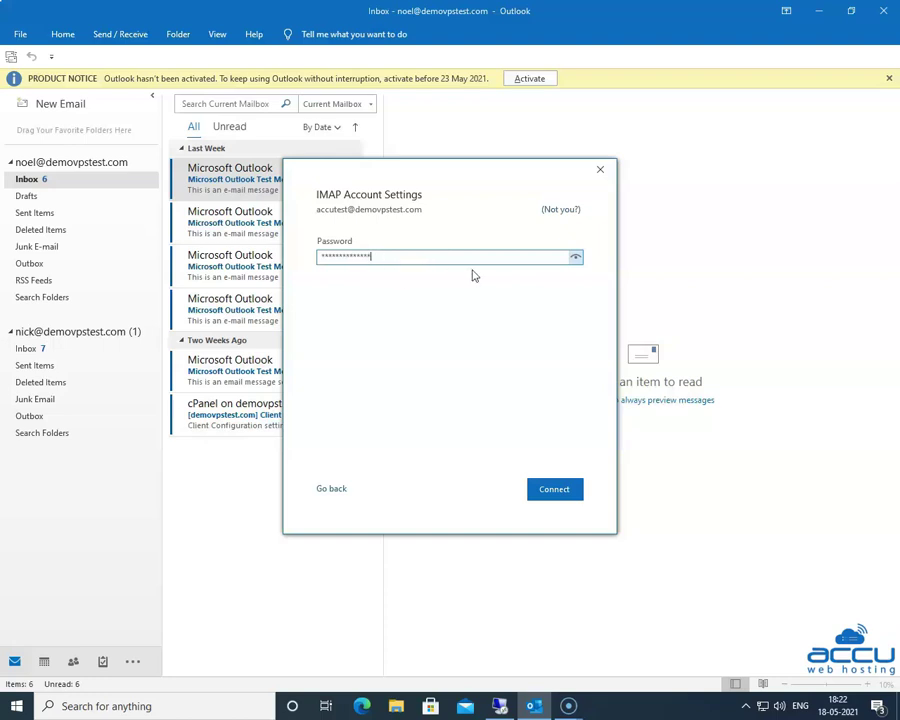
{"action": "left_click", "coordinate": [575, 259]}
{"action": "left_click", "coordinate": [575, 259]}
{"action": "left_click", "coordinate": [554, 494]}
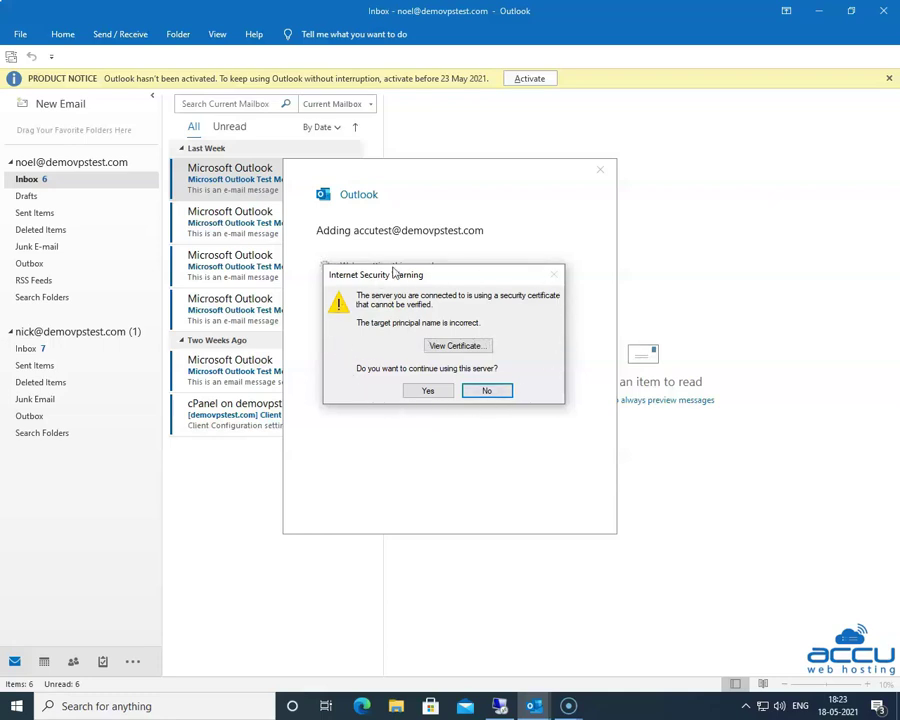
Decline the unverified server certificate and return to change the account's server settings
{"action": "left_click", "coordinate": [492, 393]}
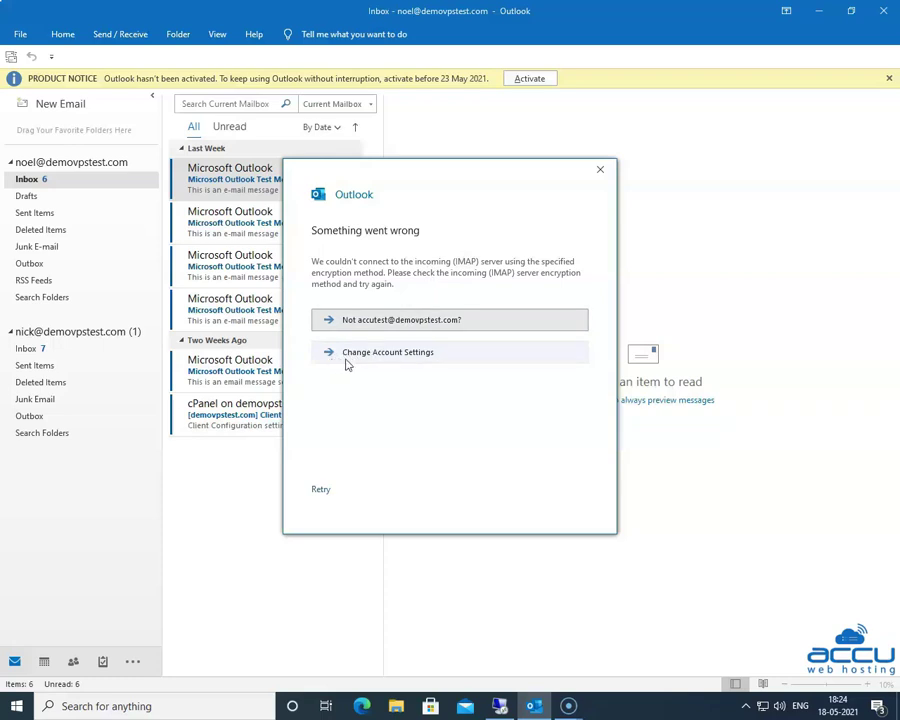
{"action": "left_click", "coordinate": [425, 357]}
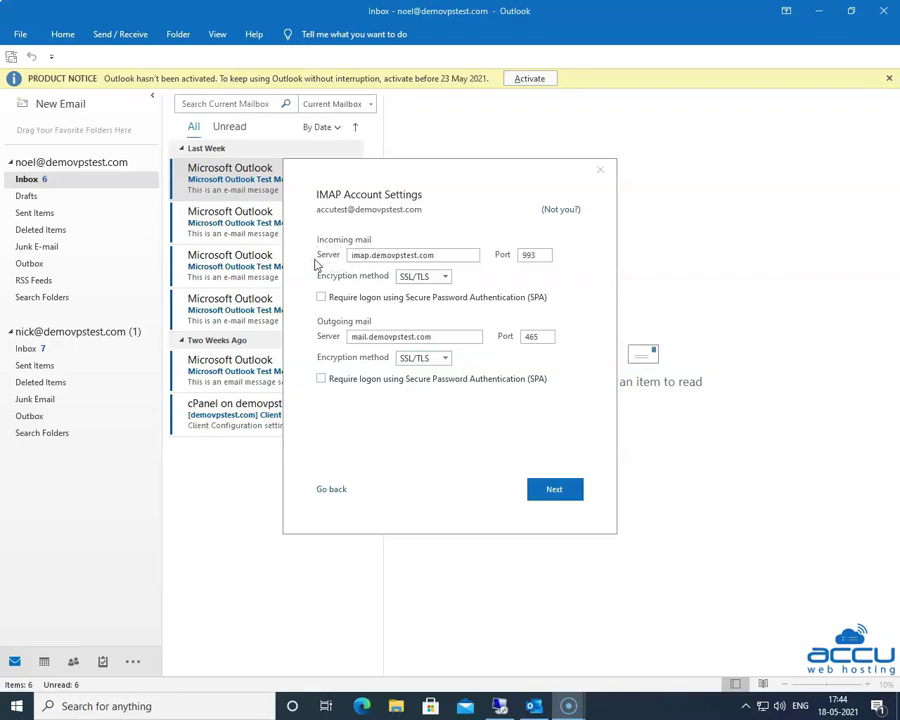
Change the incoming server name from imap.demovpstest.com to mail.demovpstest.com
{"action": "double_click", "coordinate": [356, 255]}
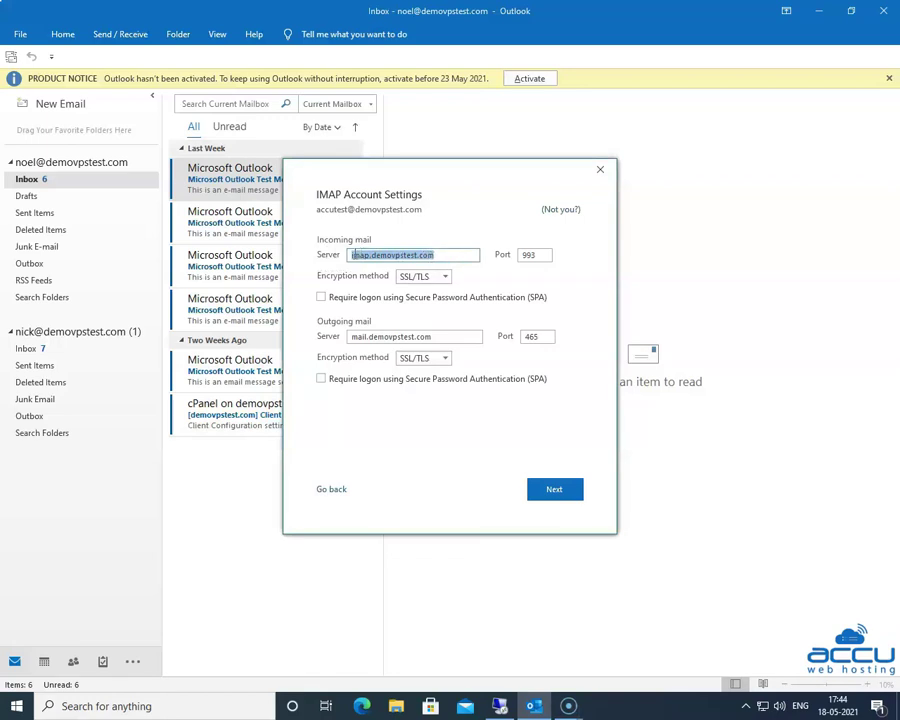
{"action": "left_click", "coordinate": [439, 256]}
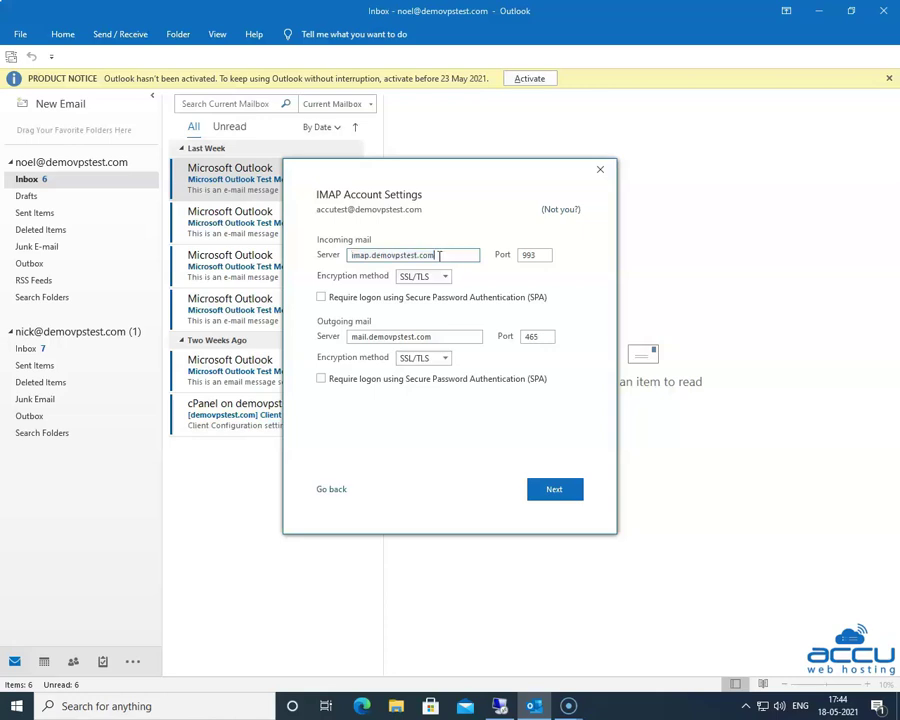
{"action": "left_click", "coordinate": [368, 256]}
{"action": "key", "text": "BackSpace"}
{"action": "key", "text": "BackSpace"}
{"action": "key", "text": "BackSpace"}
{"action": "key", "text": "BackSpace"}
{"action": "key", "text": "BackSpace"}
{"action": "type", "text": "mail"}
Set incoming mail to port 143 with encryption None, adjusting the SPA logon option
{"action": "left_click", "coordinate": [528, 256]}
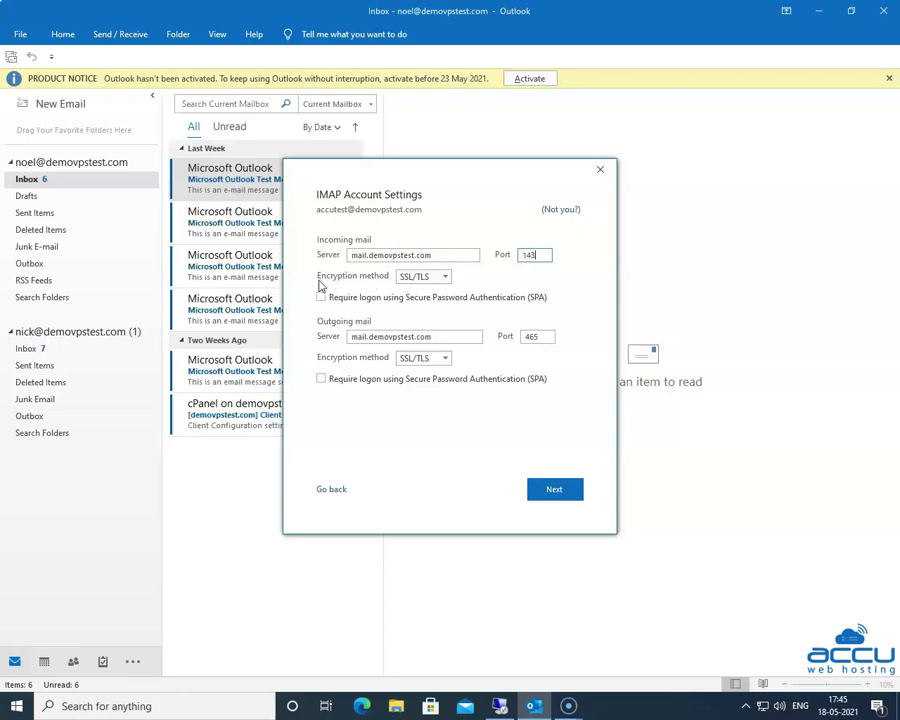
{"action": "left_click", "coordinate": [411, 279]}
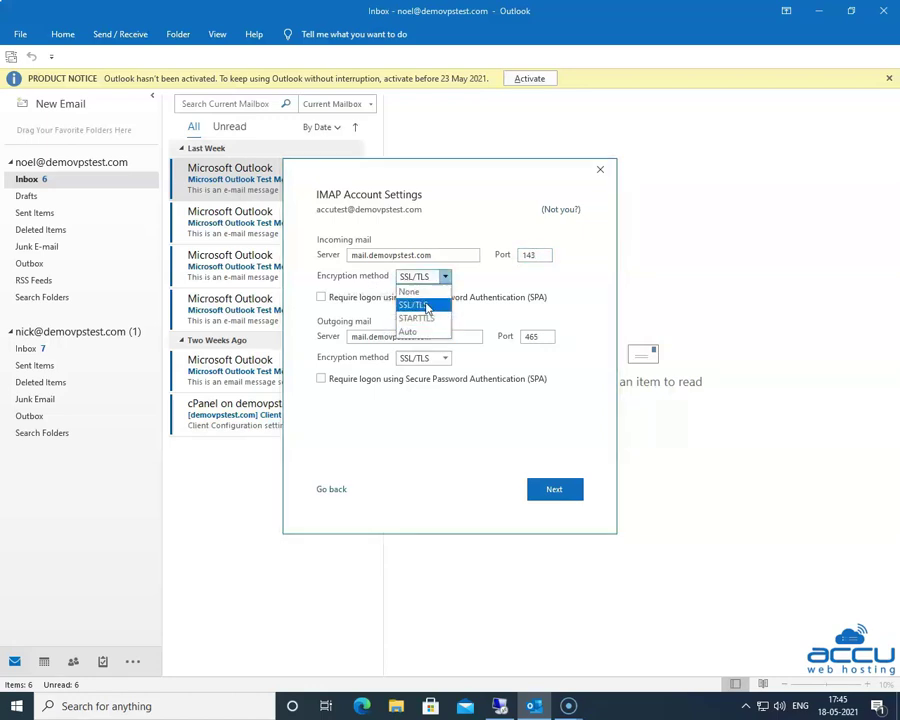
{"action": "left_click", "coordinate": [428, 293]}
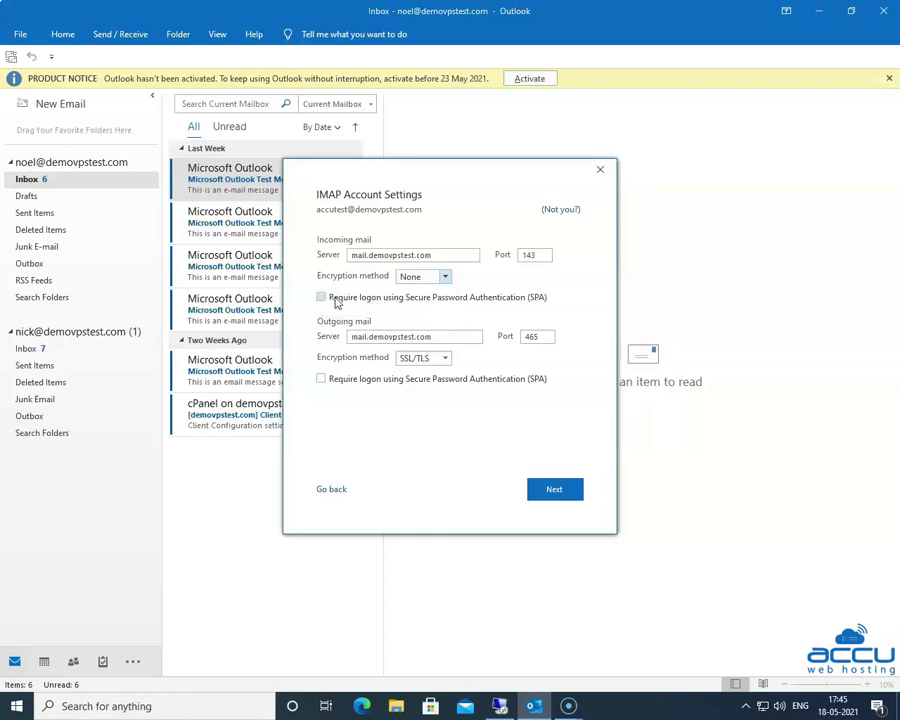
{"action": "left_click", "coordinate": [337, 302]}
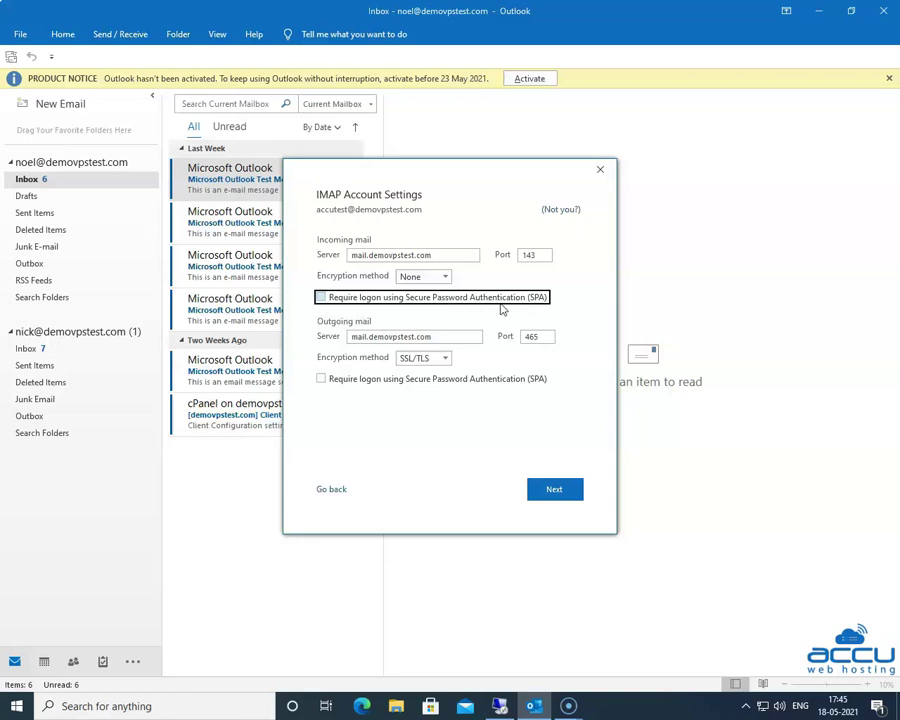
Check that the outgoing and incoming server names both read mail.demovpstest.com
{"action": "left_click", "coordinate": [362, 337]}
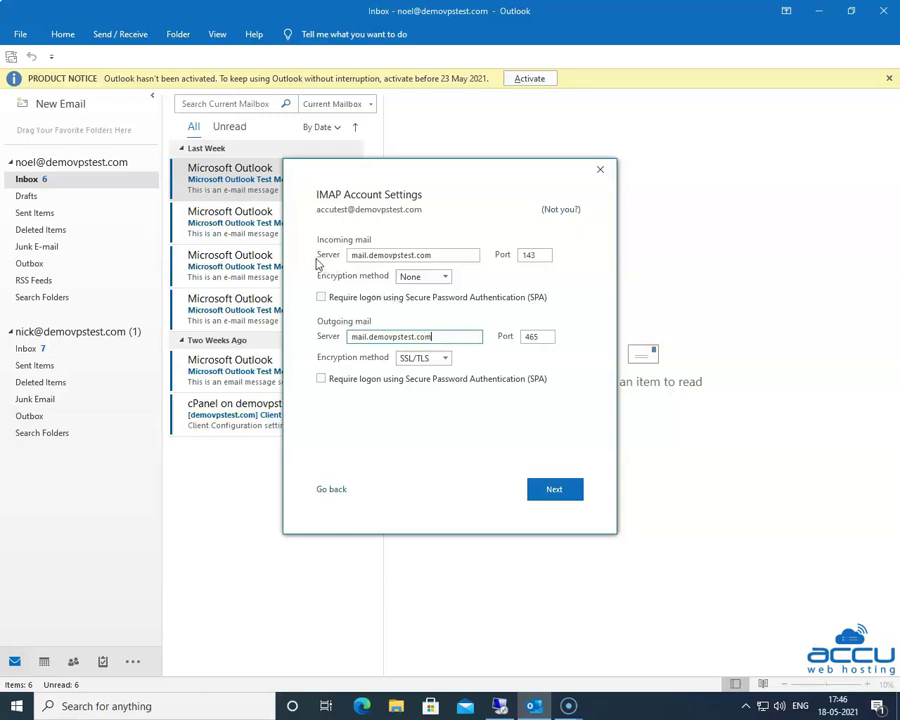
{"action": "left_click", "coordinate": [353, 255]}
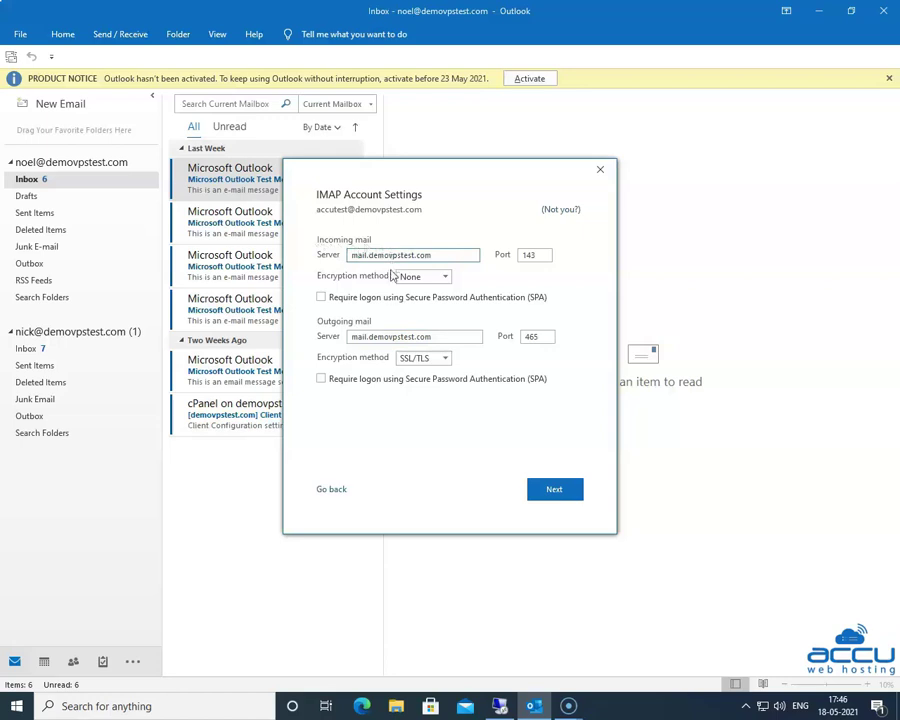
{"action": "left_click", "coordinate": [351, 343]}
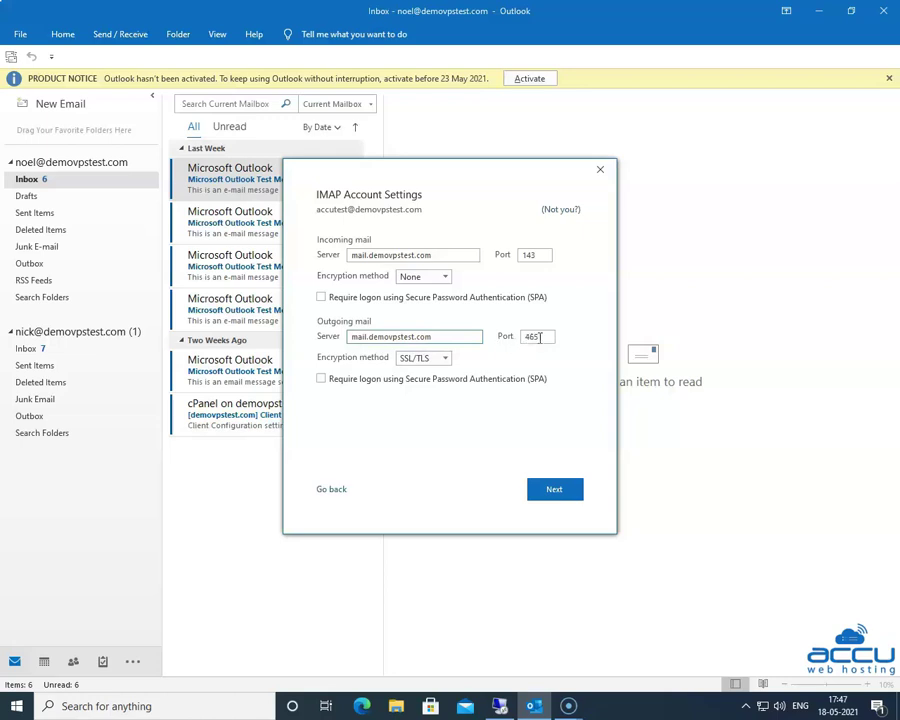
Change the outgoing port from 465 to 587 and set its encryption to STARTTLS
{"action": "left_click", "coordinate": [540, 337]}
{"action": "left_click_drag", "start_coordinate": [540, 337], "coordinate": [521, 337]}
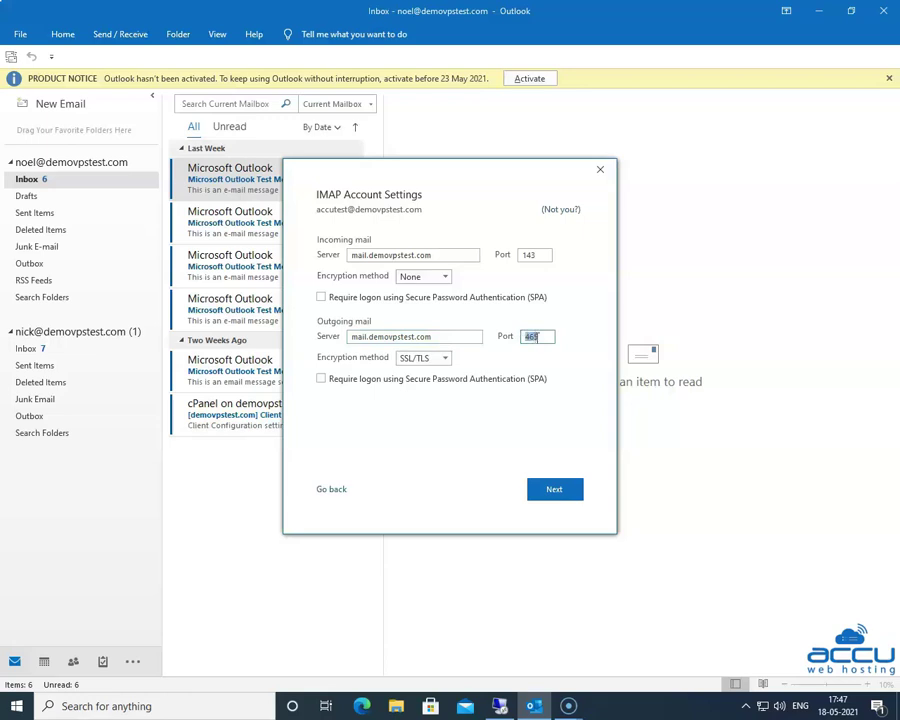
{"action": "type", "text": "587"}
{"action": "left_click", "coordinate": [445, 358]}
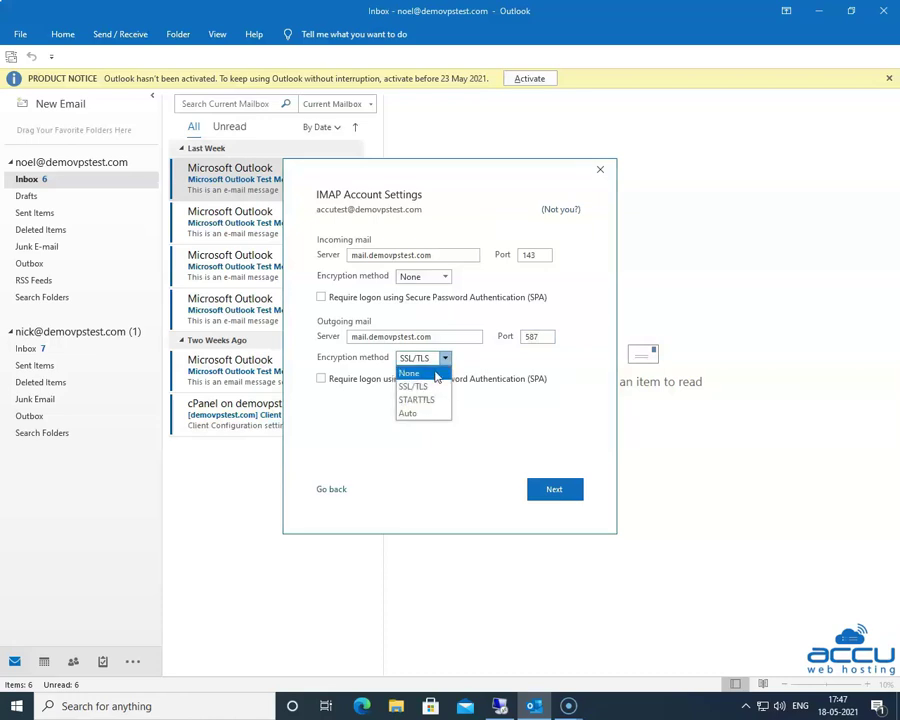
{"action": "left_click", "coordinate": [436, 374]}
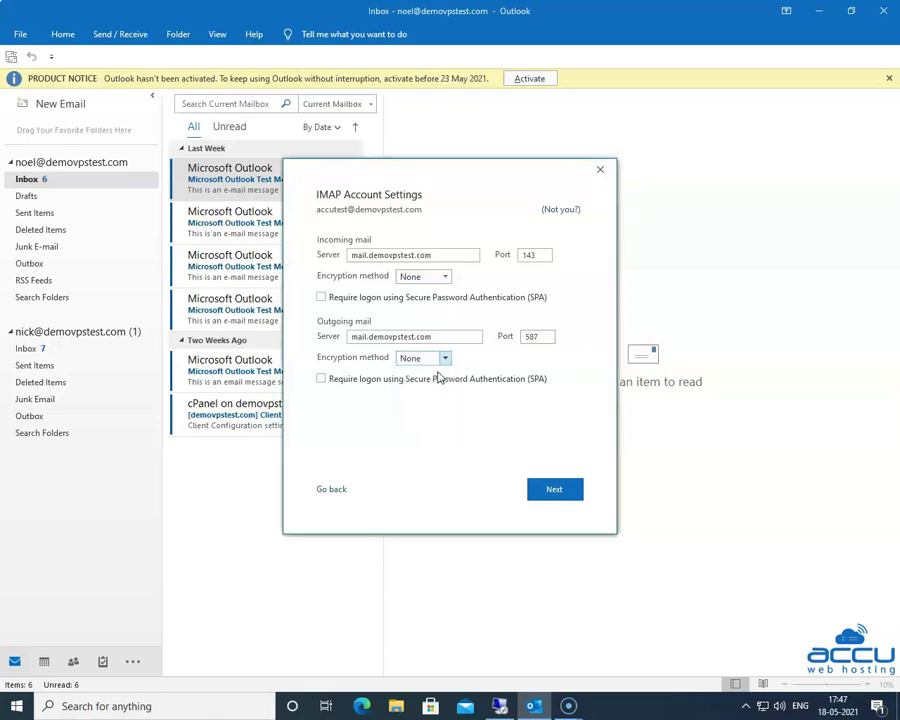
{"action": "left_click", "coordinate": [537, 336]}
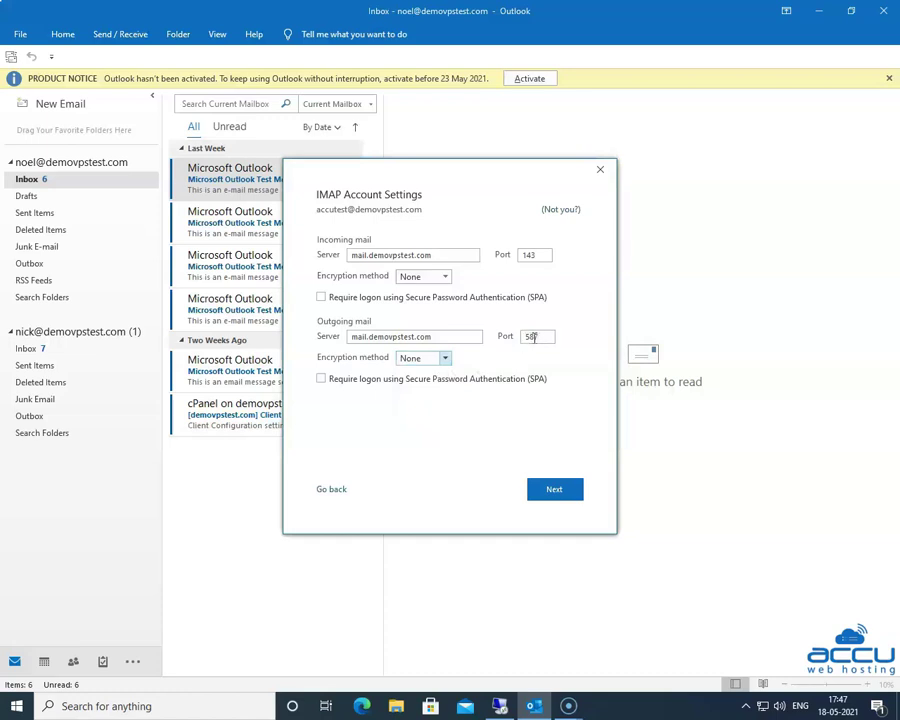
{"action": "left_click", "coordinate": [445, 359]}
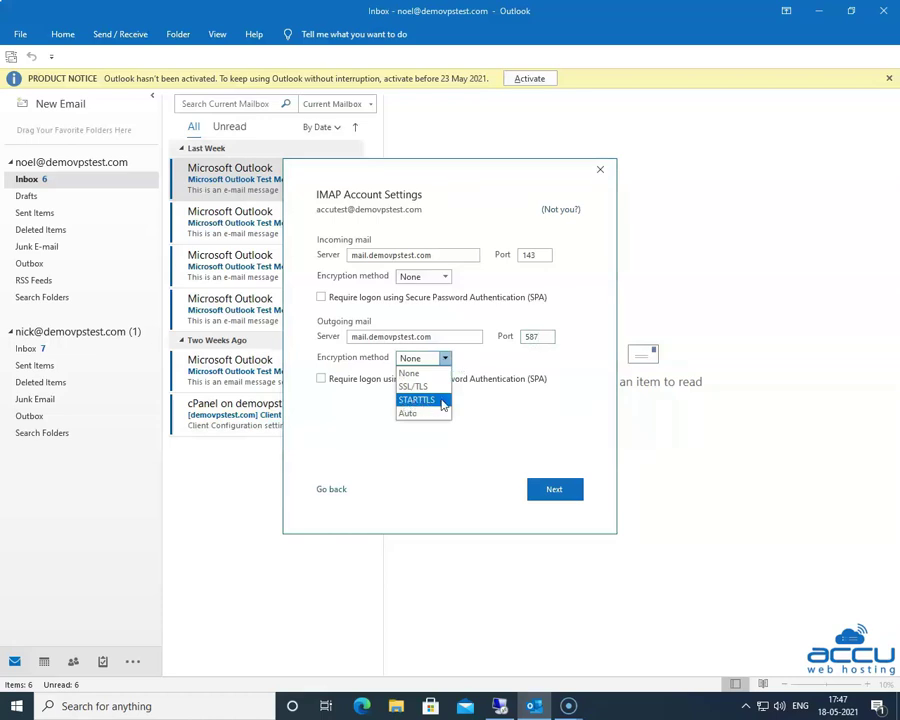
{"action": "key", "text": "Escape"}
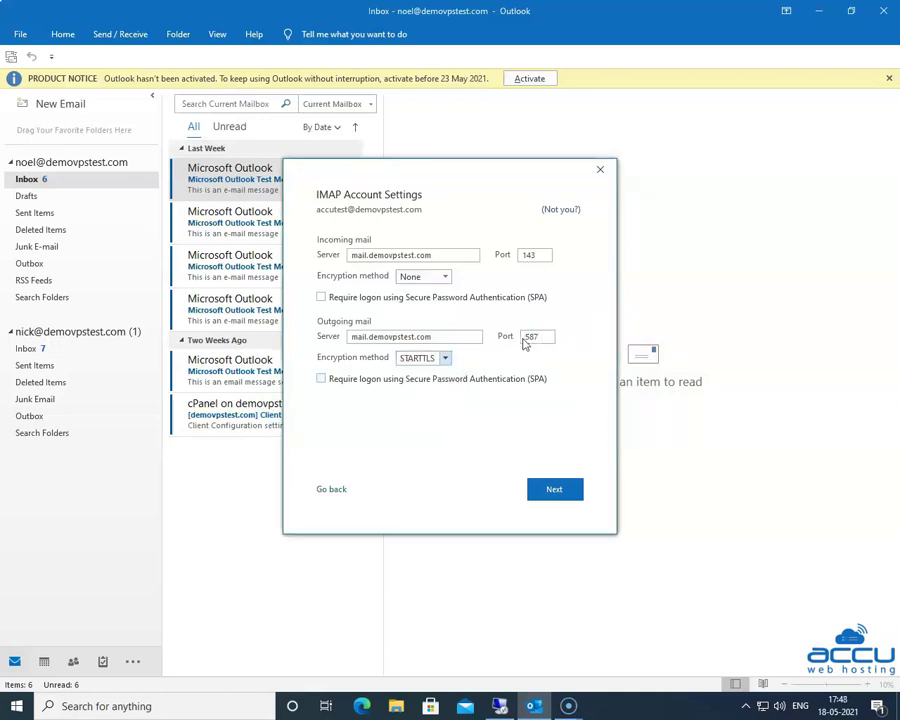
{"action": "left_click", "coordinate": [445, 358]}
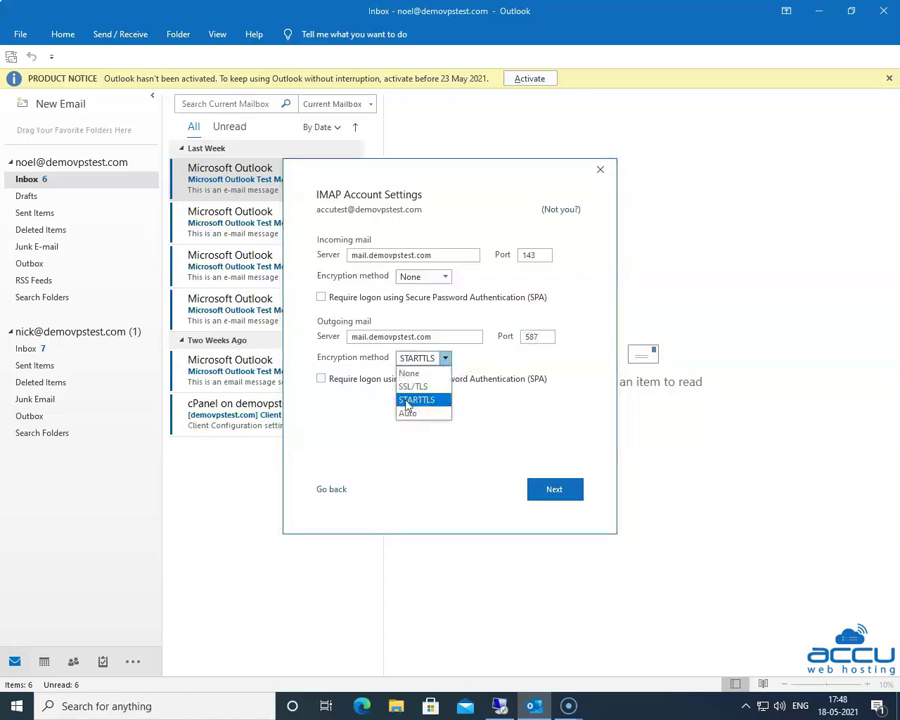
{"action": "left_click", "coordinate": [427, 401]}
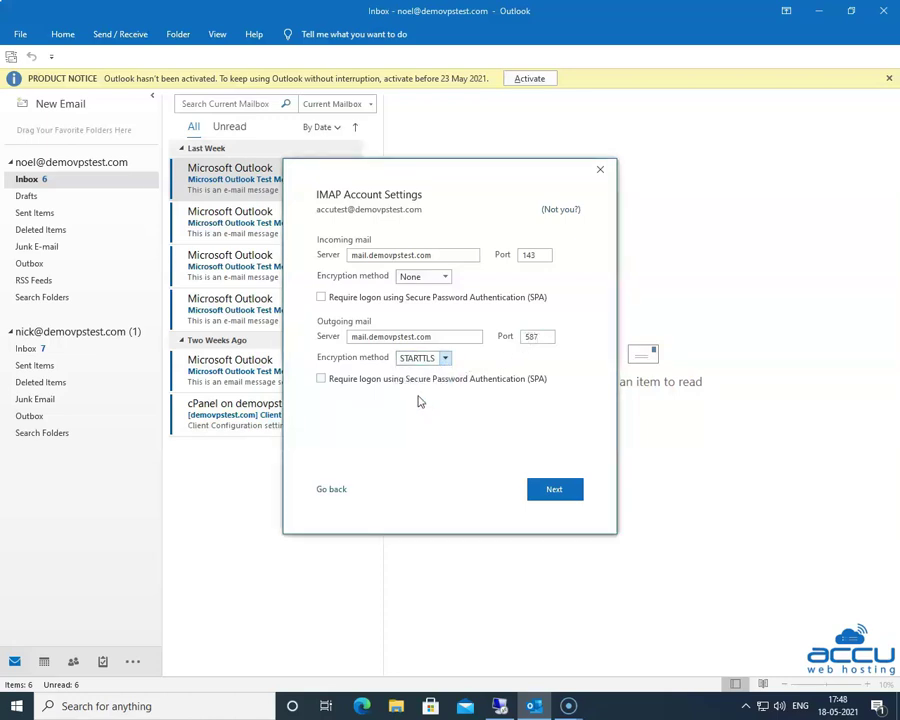
Leave SPA logon off for outgoing mail and continue to the password step
{"action": "left_click", "coordinate": [322, 380]}
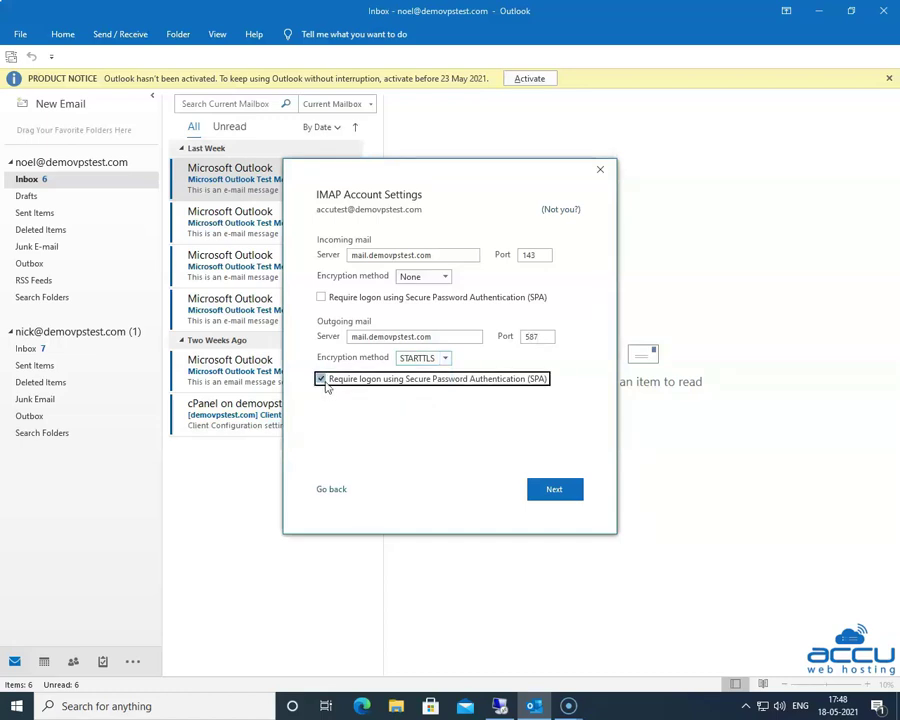
{"action": "left_click", "coordinate": [322, 382]}
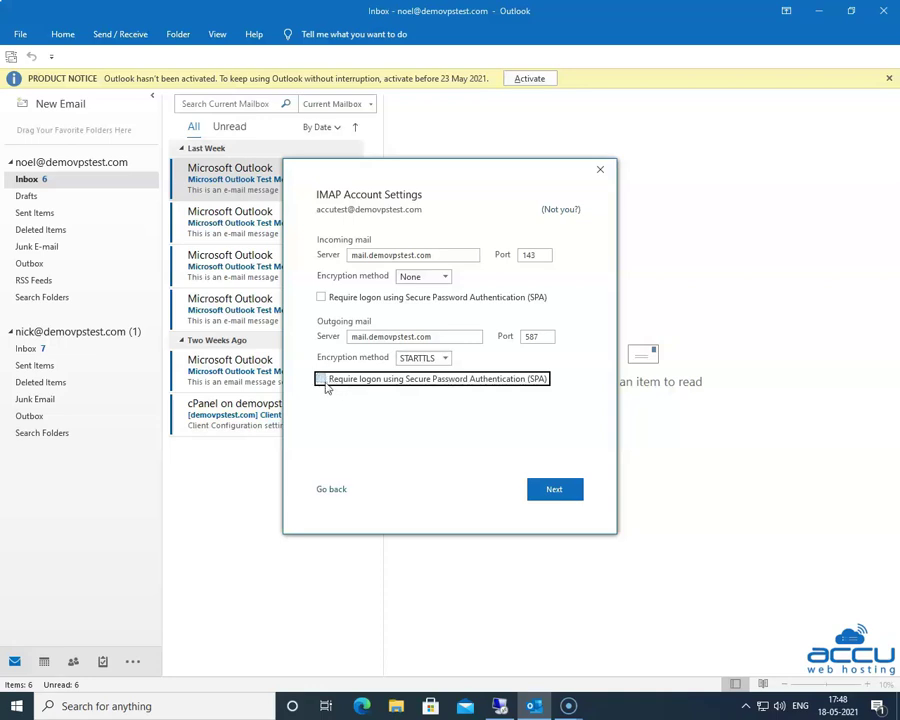
{"action": "left_click", "coordinate": [548, 490]}
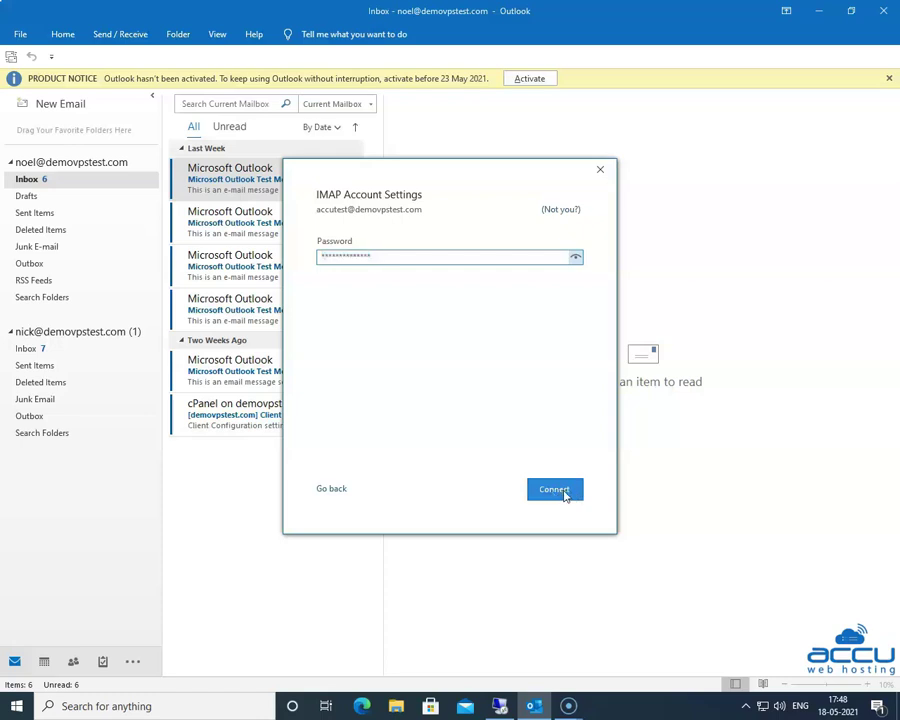
Connect with the revised settings so the IMAP account is successfully added
{"action": "left_click", "coordinate": [564, 491]}
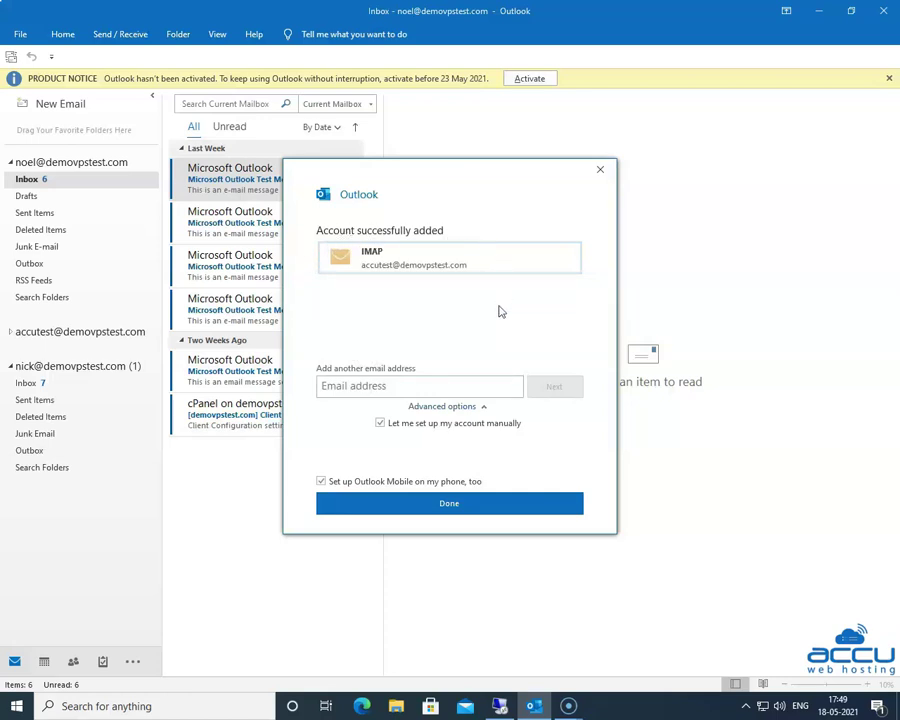
Skip the Outlook Mobile phone setup and finish, showing the new IMAP account's empty Inbox
{"action": "left_click", "coordinate": [322, 484]}
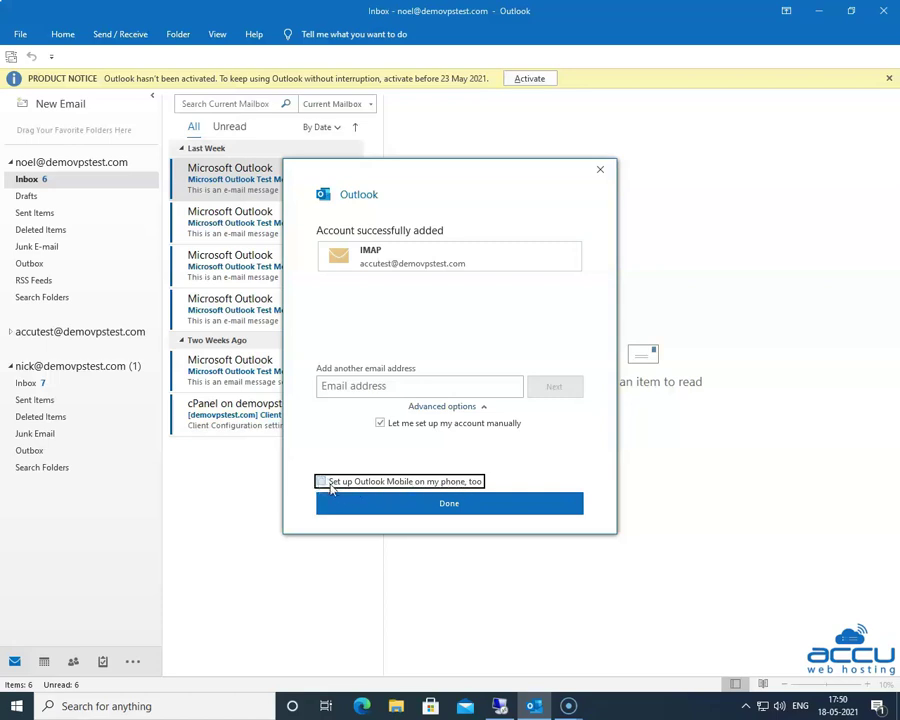
{"action": "left_click", "coordinate": [449, 505]}
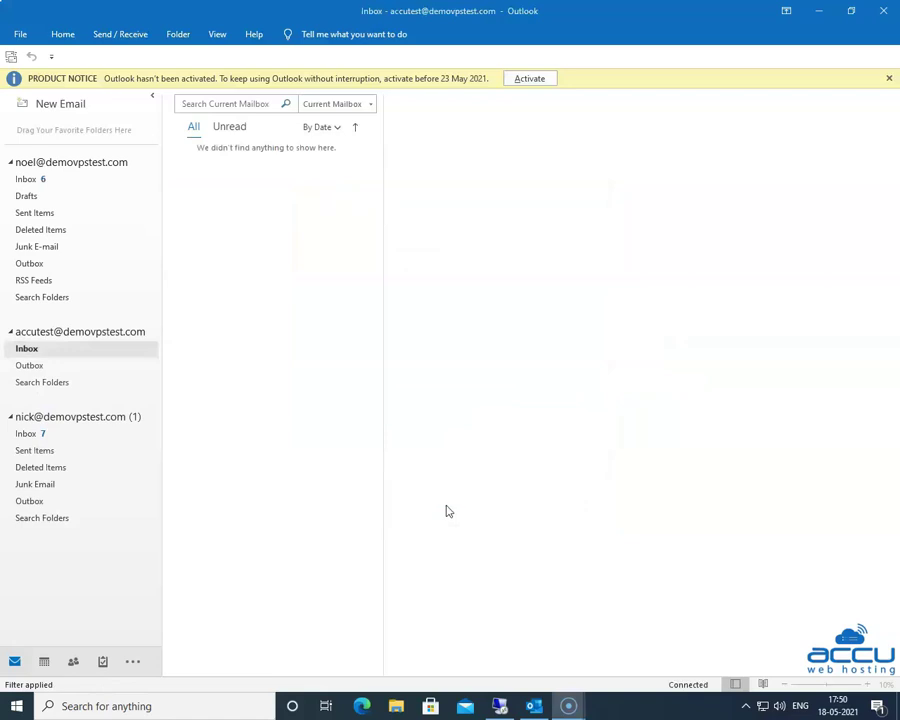